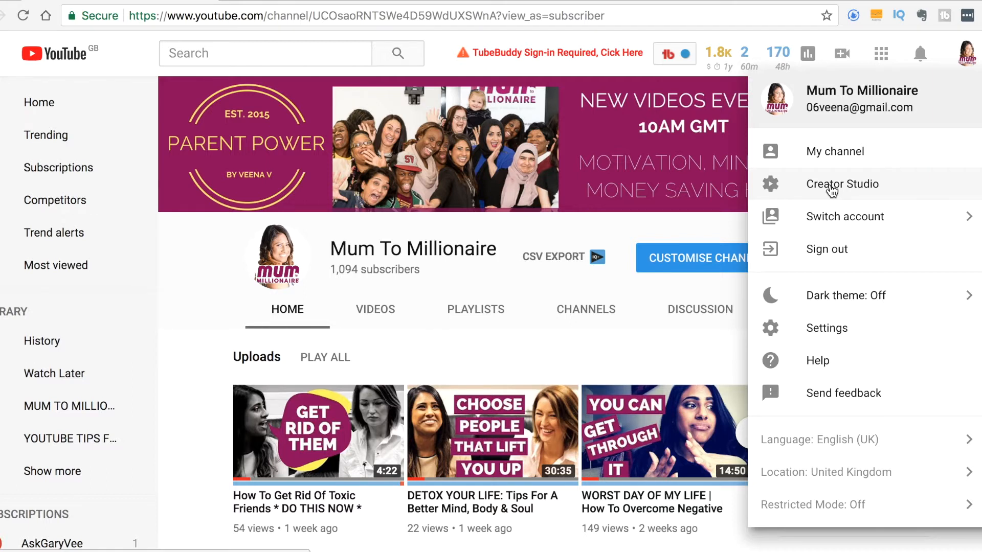
# Open the Playlists section of the channel's Video Manager in Creator Studio and look through the existing playlists.
pyautogui.click(831, 190)
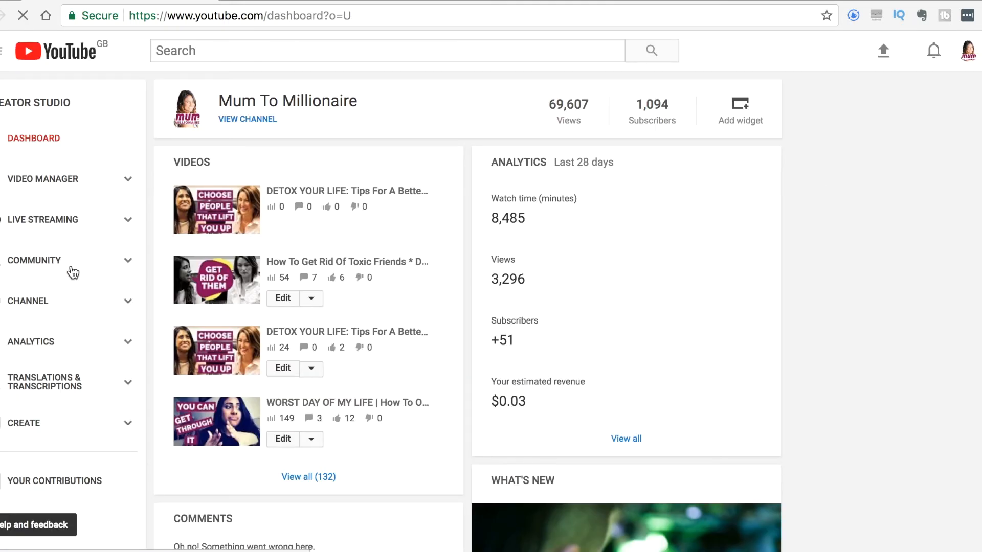
pyautogui.click(126, 180)
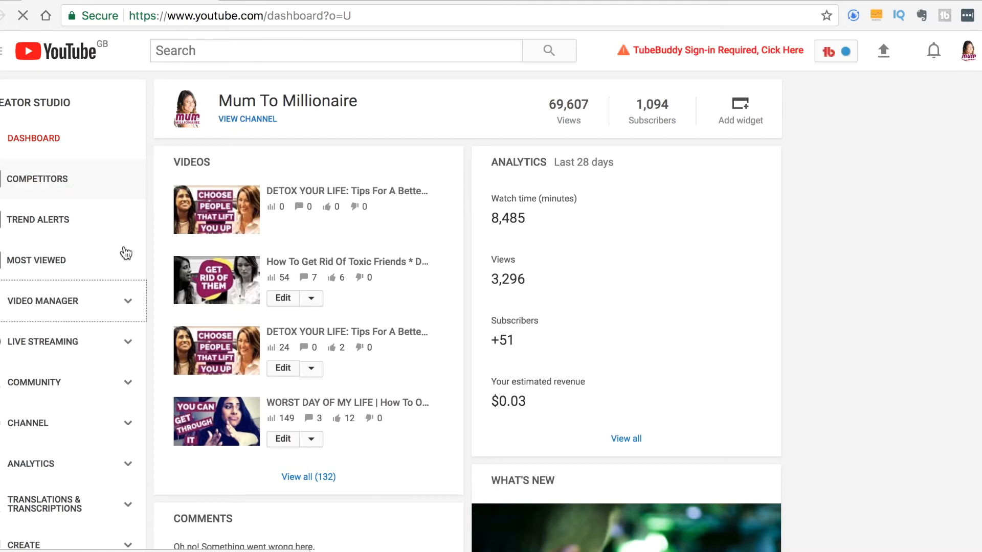
pyautogui.click(129, 306)
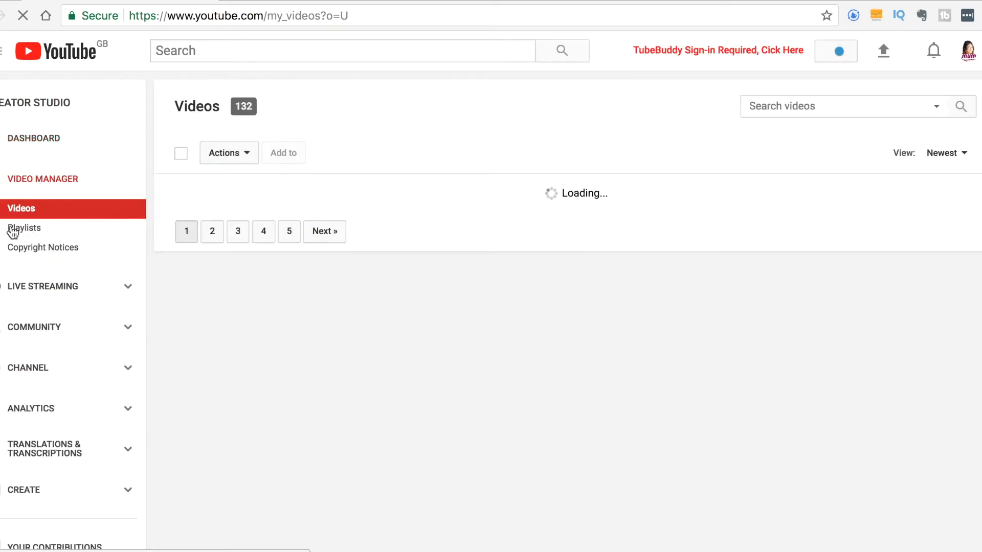
pyautogui.click(23, 357)
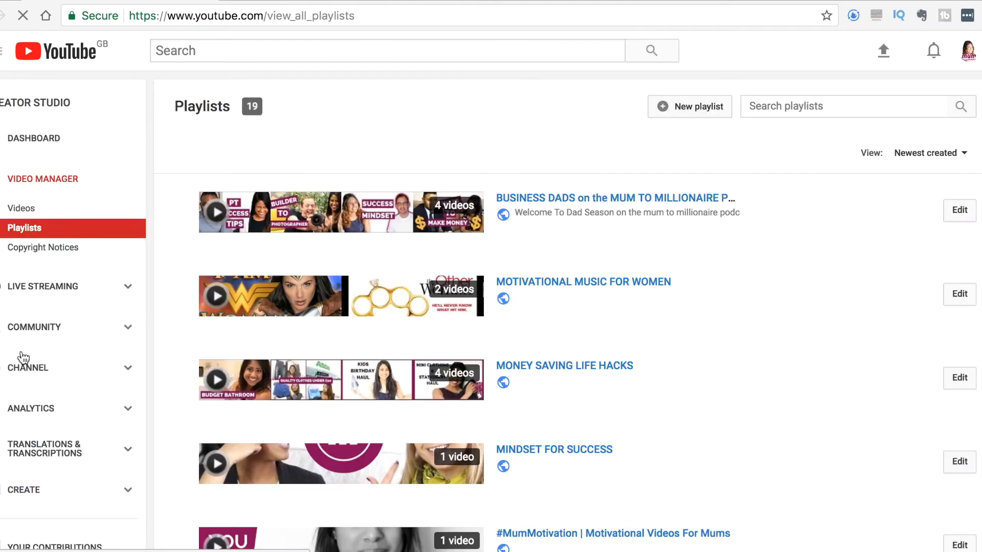
pyautogui.scroll(-4, 600, 222)
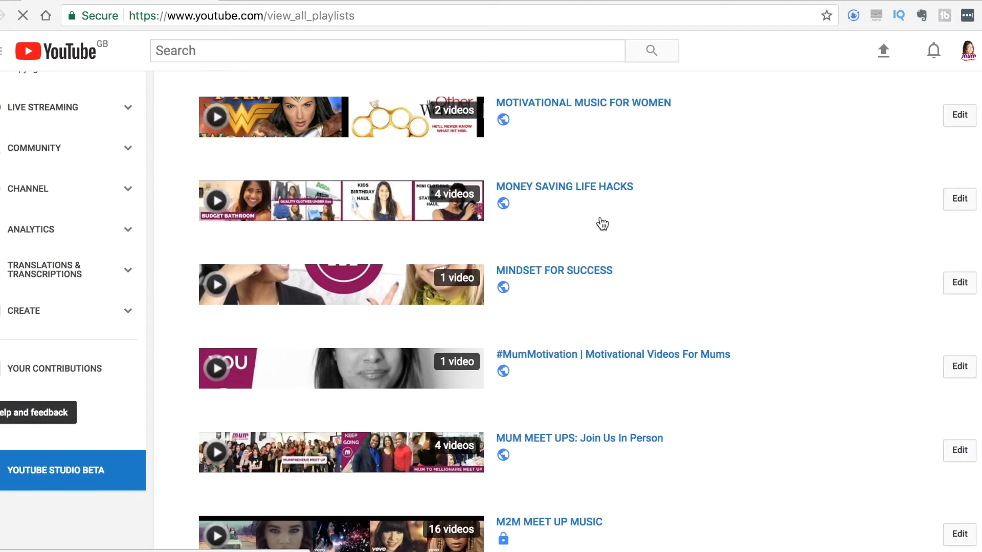
pyautogui.scroll(-6, 603, 224)
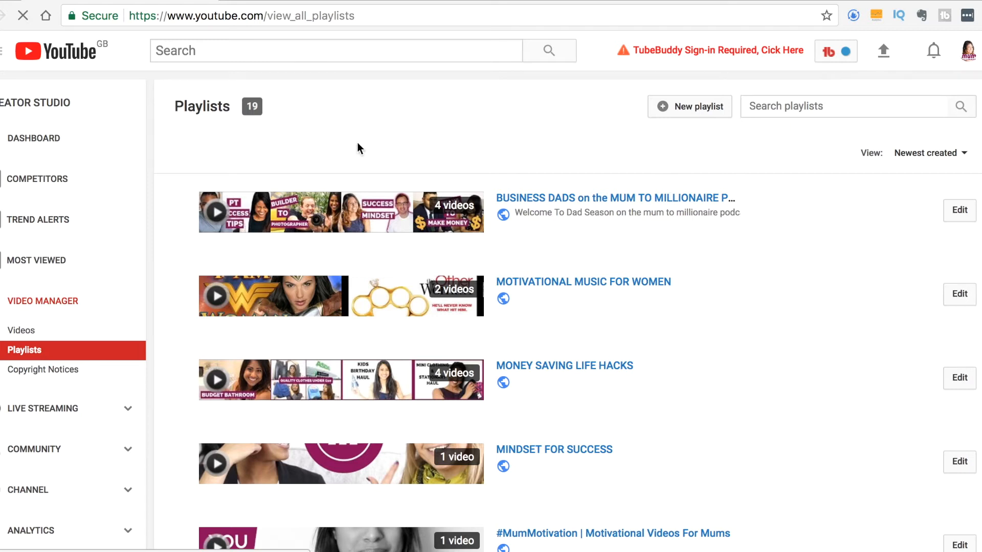
# Start a new playlist and title it "SINGLE MOM INSPIRATIONAL STORIES".
pyautogui.click(692, 109)
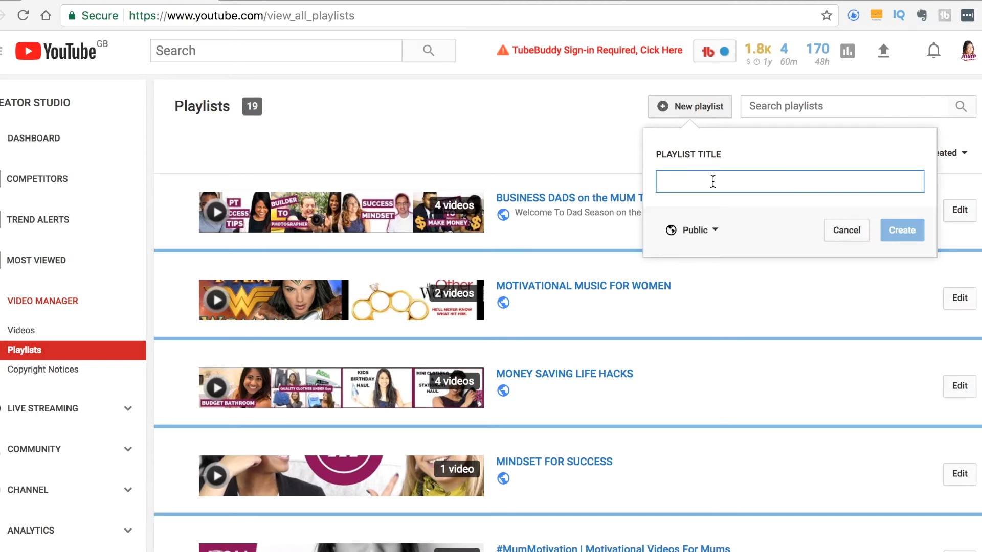
pyautogui.click(702, 178)
pyautogui.click(760, 154)
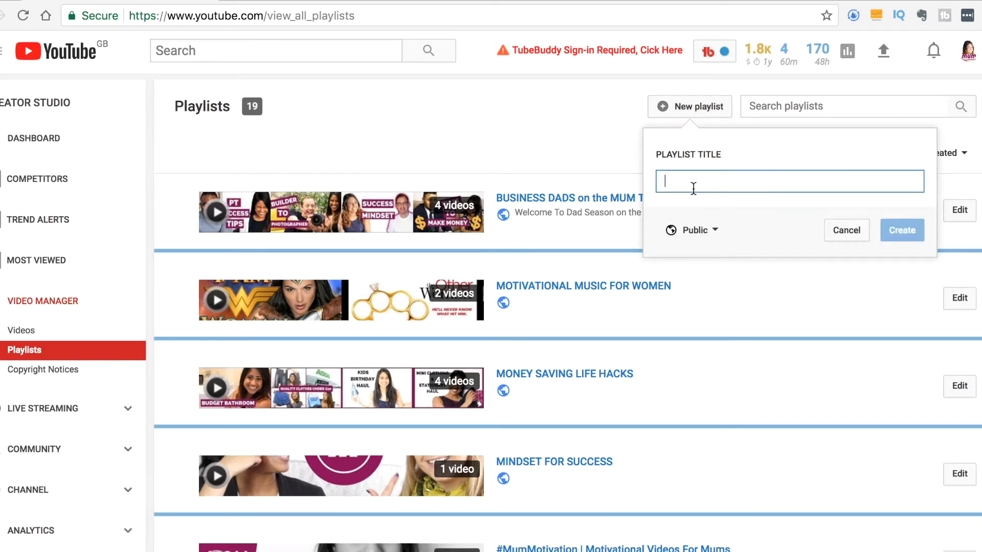
pyautogui.write('SINGLE MOM INSPIRATIONAL STOE')
pyautogui.press('BackSpace')
pyautogui.write('RIES')
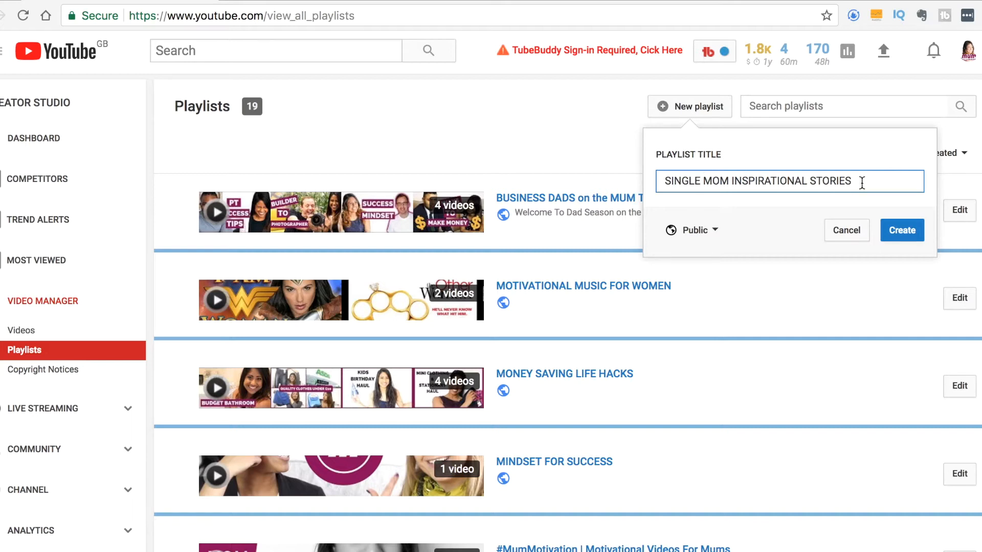
# Try the spelling MUM instead of MOM in the new playlist's title, and change it back to MOM.
pyautogui.click(731, 182)
pyautogui.click(717, 182)
pyautogui.press('BackSpace')
pyautogui.write('U')
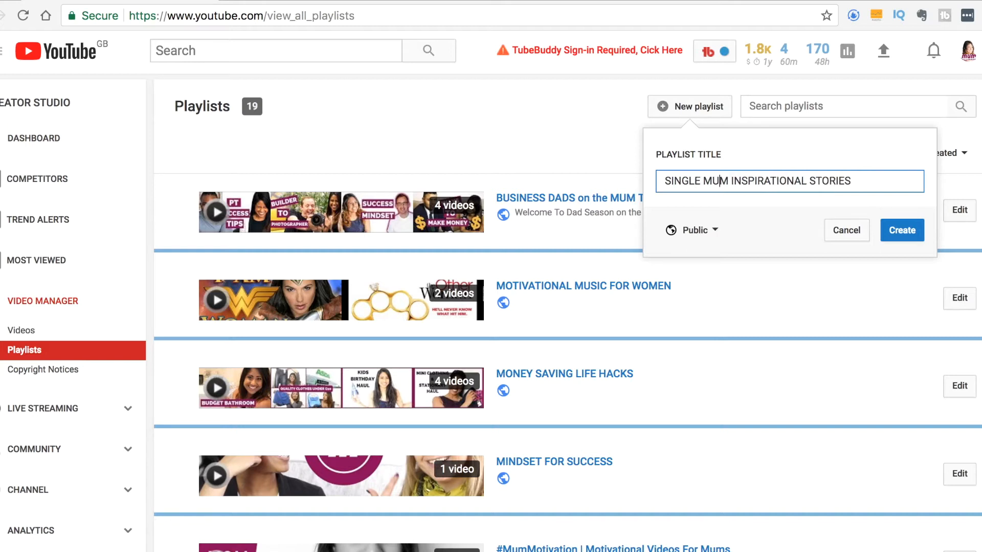
pyautogui.press('BackSpace')
pyautogui.write('O')
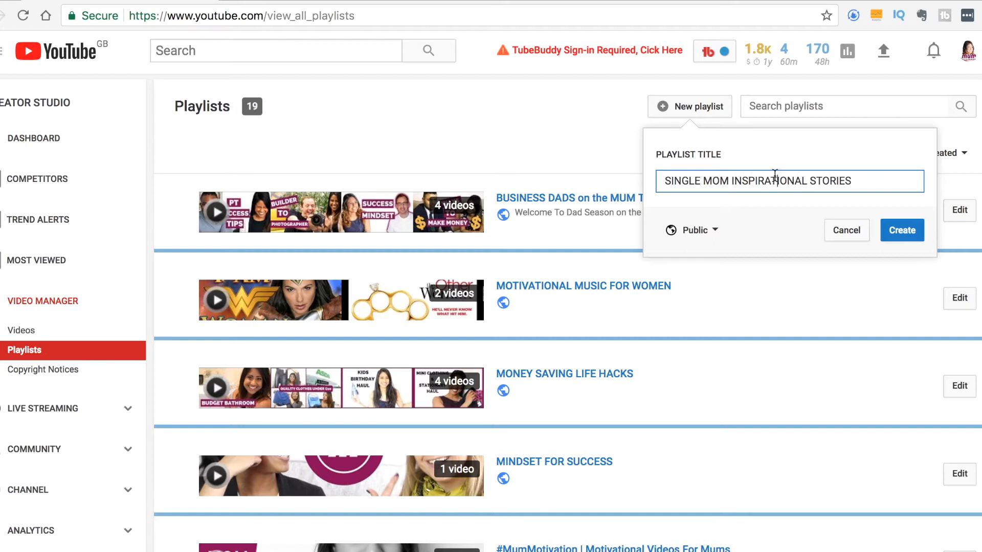
# Create the playlist with Public visibility and open it for editing.
pyautogui.moveTo(731, 180); pyautogui.dragTo(651, 179)
pyautogui.click(688, 180)
pyautogui.click(858, 183)
pyautogui.moveTo(858, 183); pyautogui.dragTo(683, 183)
pyautogui.click(829, 185)
pyautogui.click(903, 231)
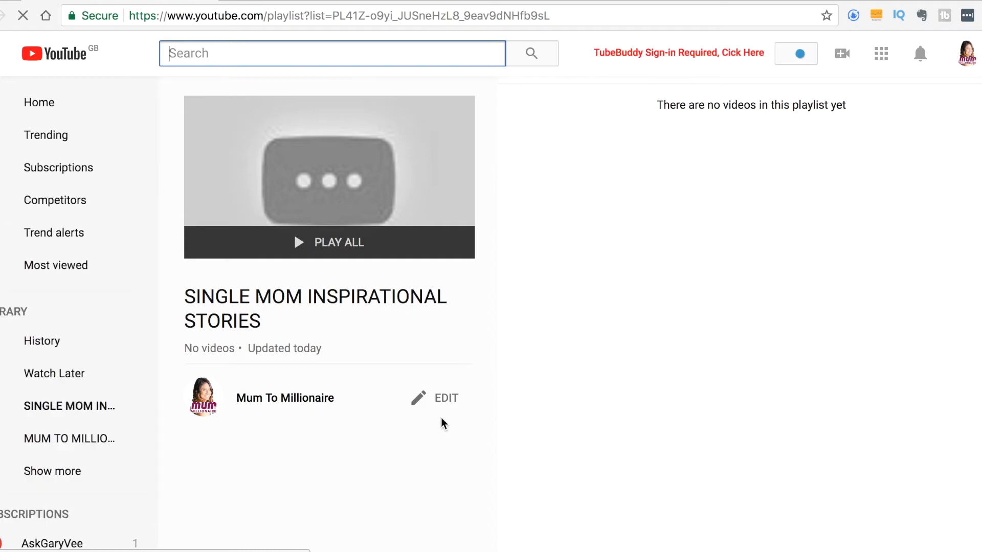
pyautogui.click(435, 400)
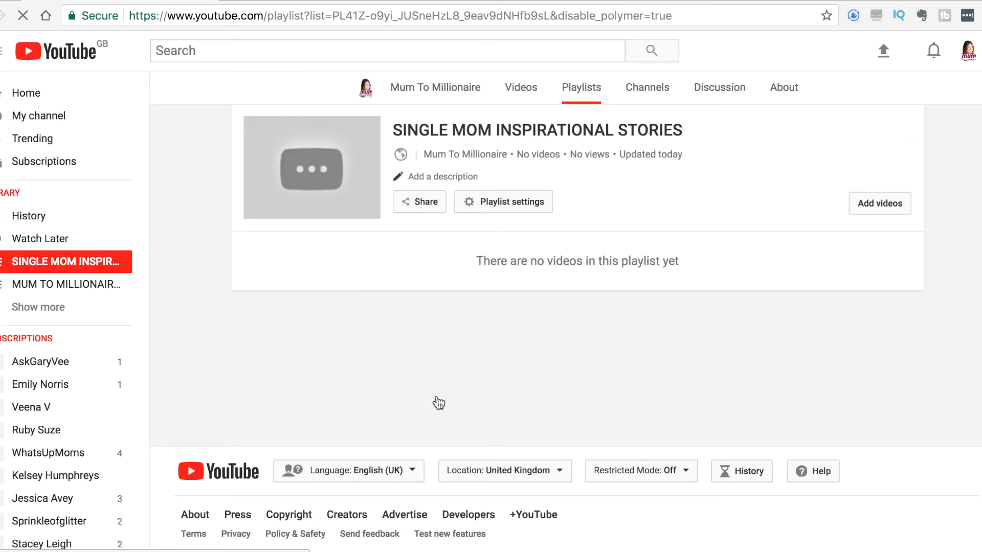
# Start adding videos to the playlist and select "Meet The Single Mum Who Created A Multi-Million Pound Company From Scratch" among the channel's own uploads.
pyautogui.click(884, 210)
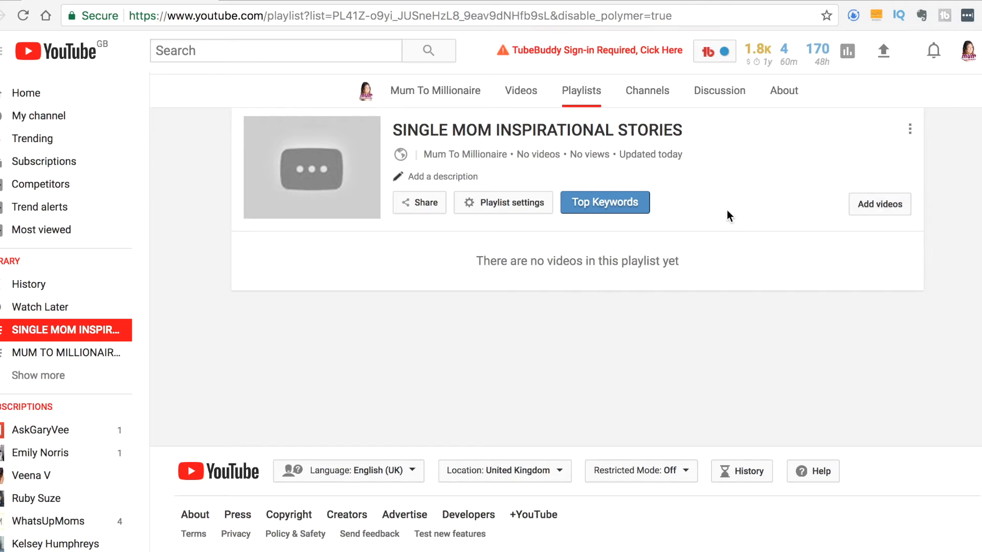
pyautogui.click(875, 204)
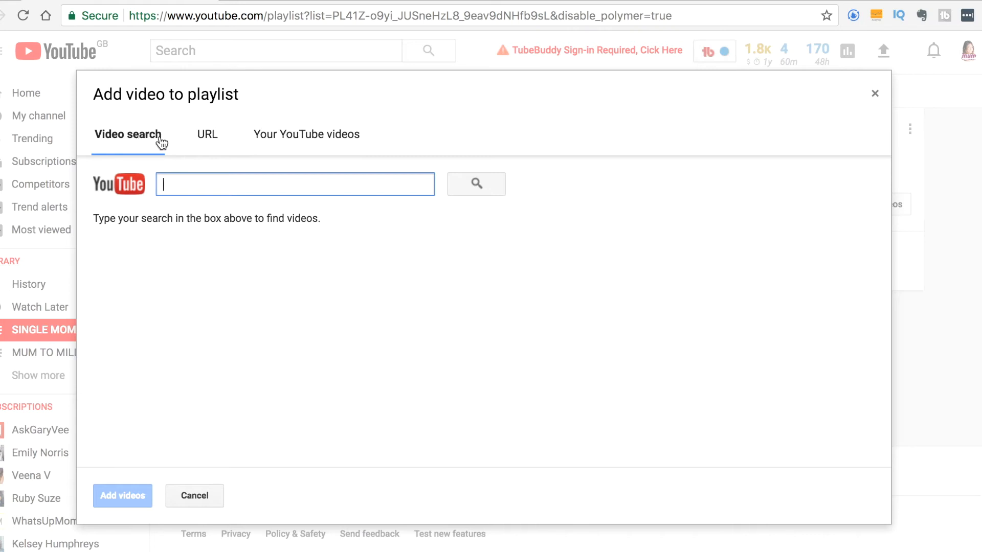
pyautogui.click(208, 135)
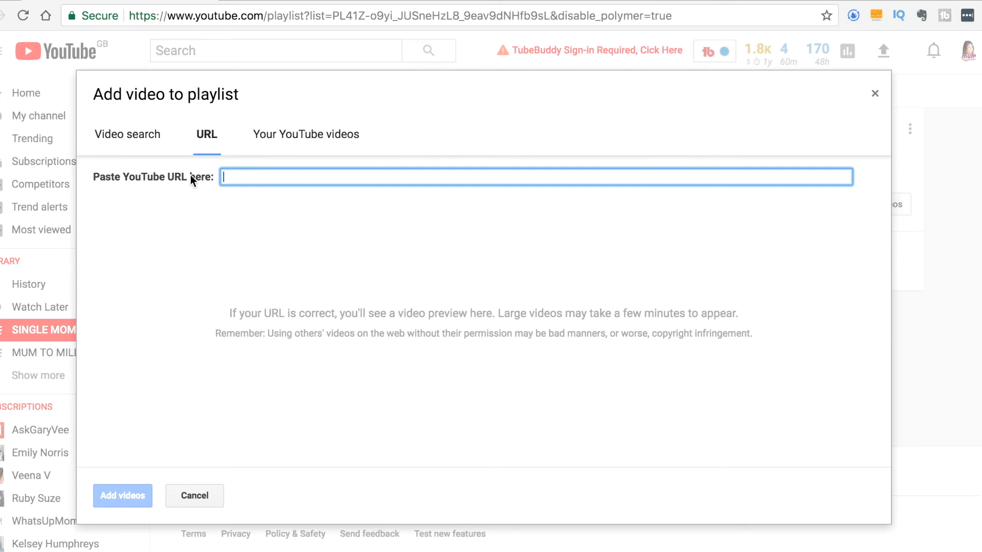
pyautogui.click(306, 133)
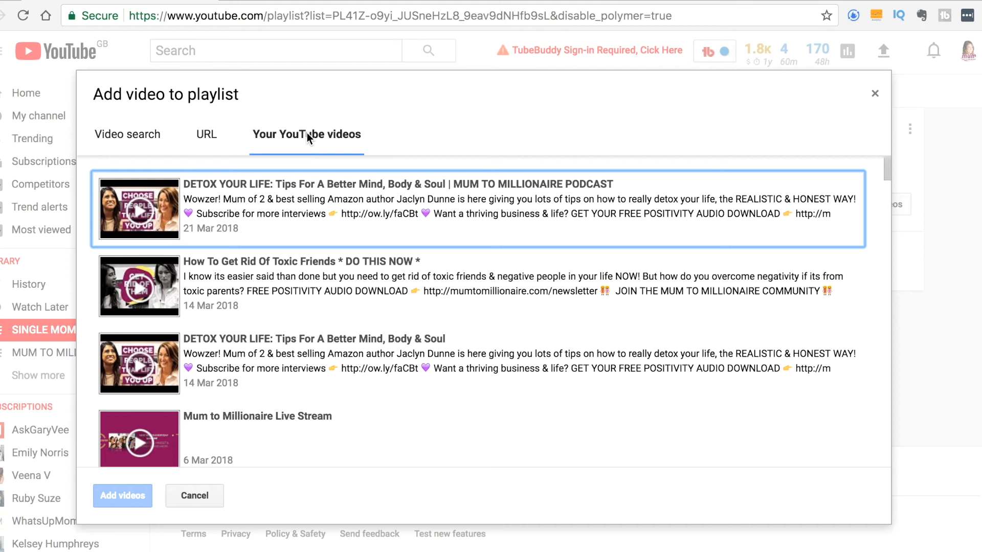
pyautogui.scroll(-1, 465, 281)
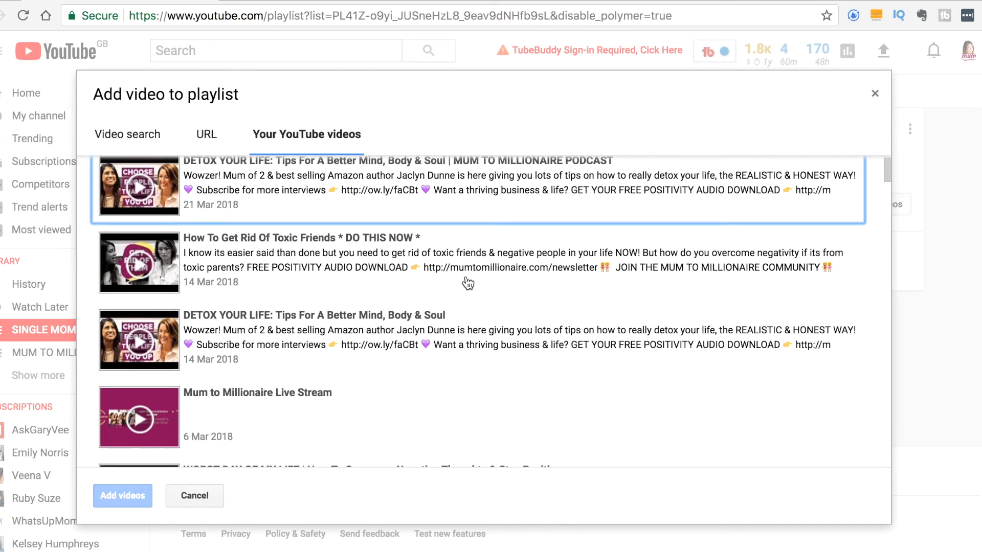
pyautogui.scroll(-5, 468, 283)
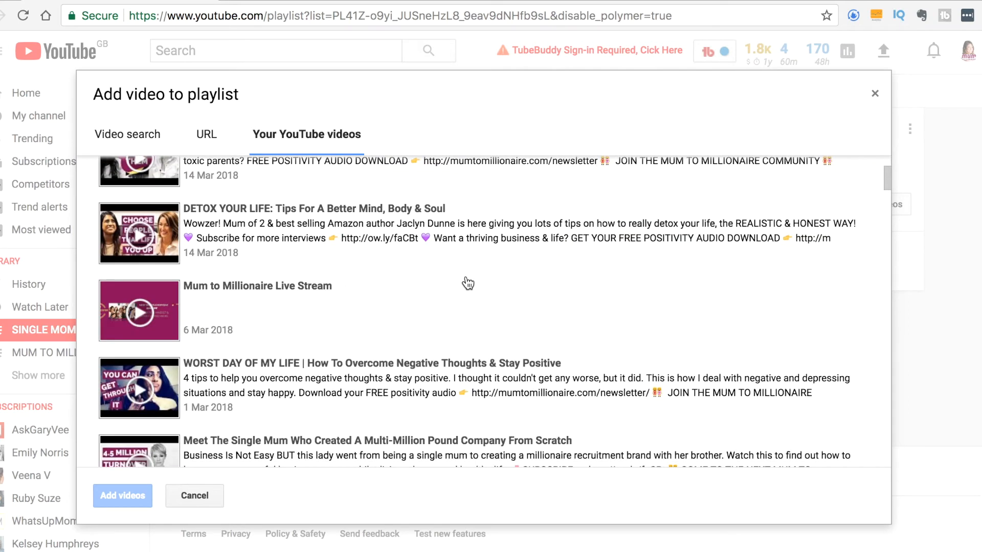
pyautogui.scroll(1, 468, 282)
pyautogui.scroll(-2, 467, 282)
pyautogui.click(348, 308)
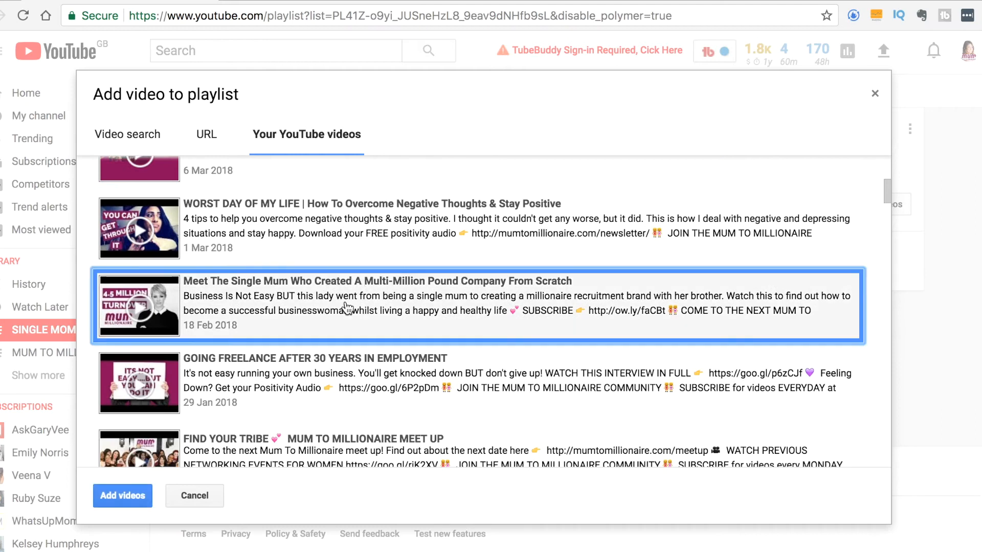
# Add the video "Single Mum To Deputy Leader Of The Council" to the selection.
pyautogui.scroll(-1, 346, 307)
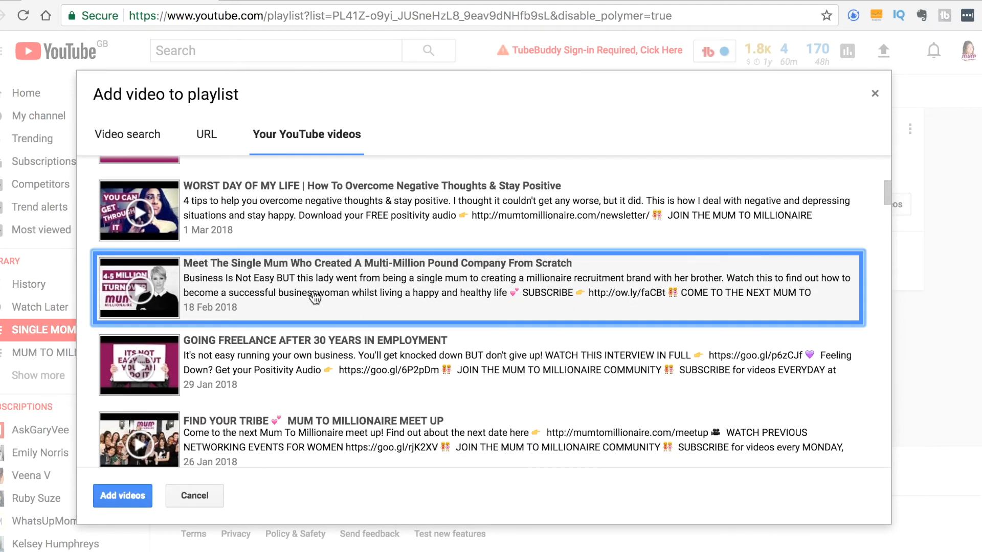
pyautogui.scroll(-2, 314, 296)
pyautogui.scroll(-5, 314, 297)
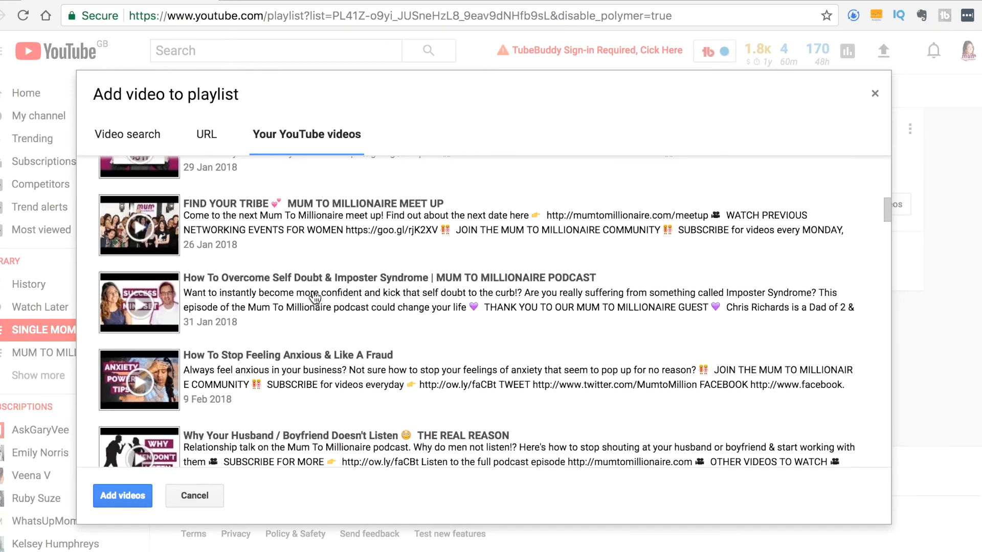
pyautogui.scroll(-5, 314, 297)
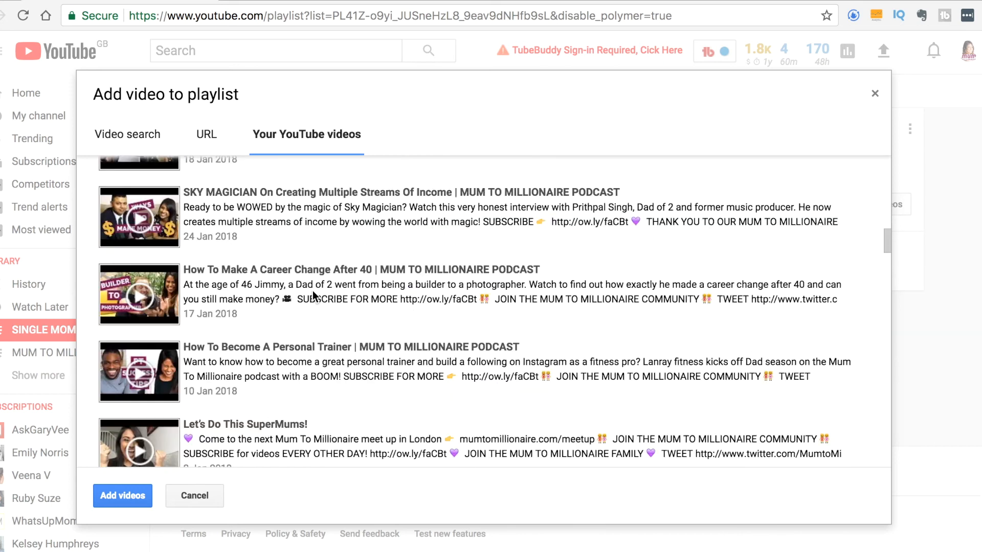
pyautogui.scroll(-5, 314, 297)
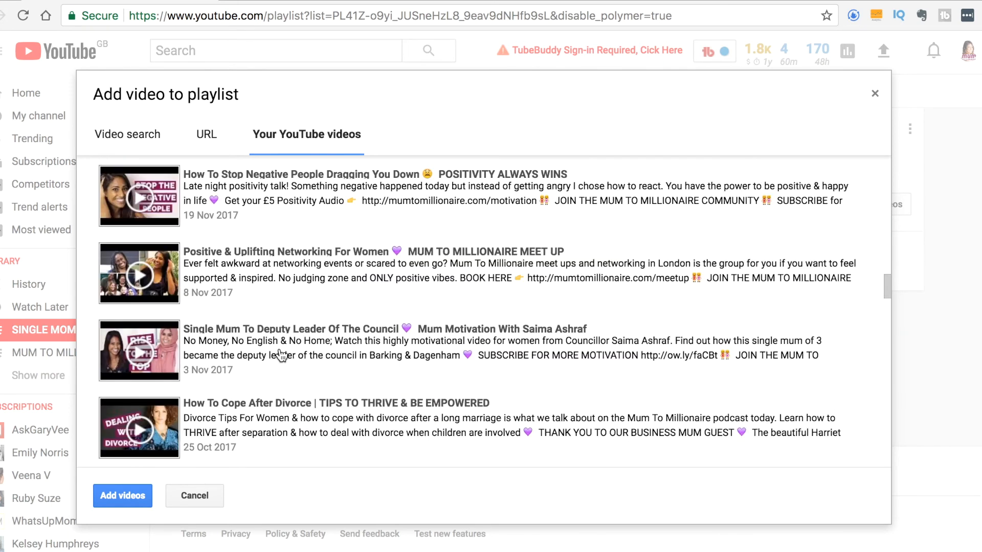
pyautogui.click(291, 348)
# Also select the 'Too Fat To Run' blog video and "How To Make Passive Income As A Stay At Home Mum", and add all selected videos to the playlist.
pyautogui.scroll(-3, 364, 304)
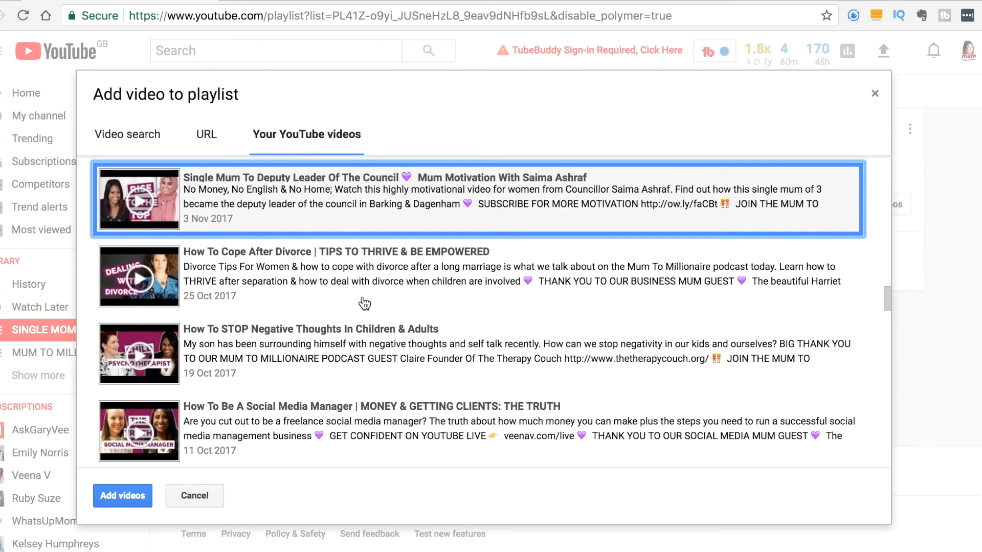
pyautogui.scroll(-4, 471, 326)
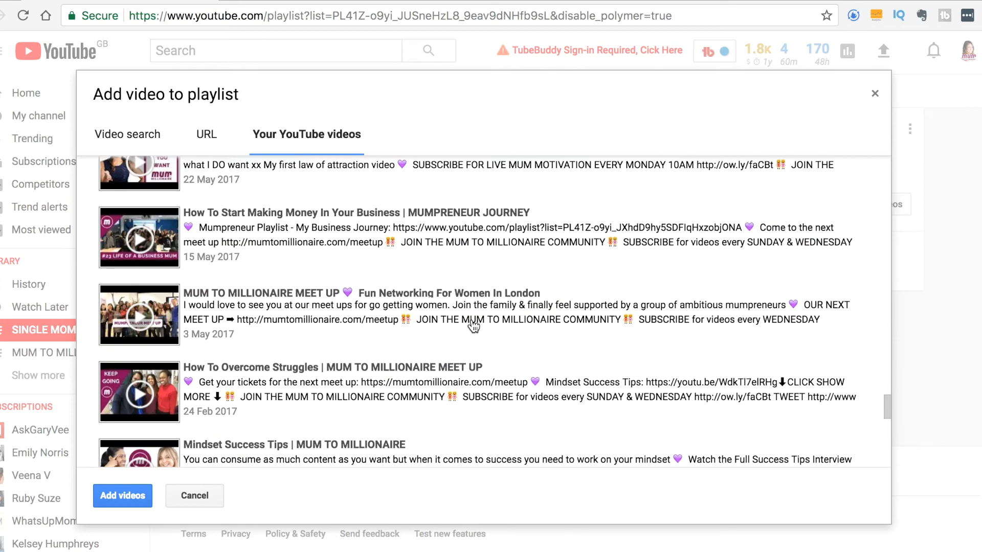
pyautogui.scroll(20, 471, 326)
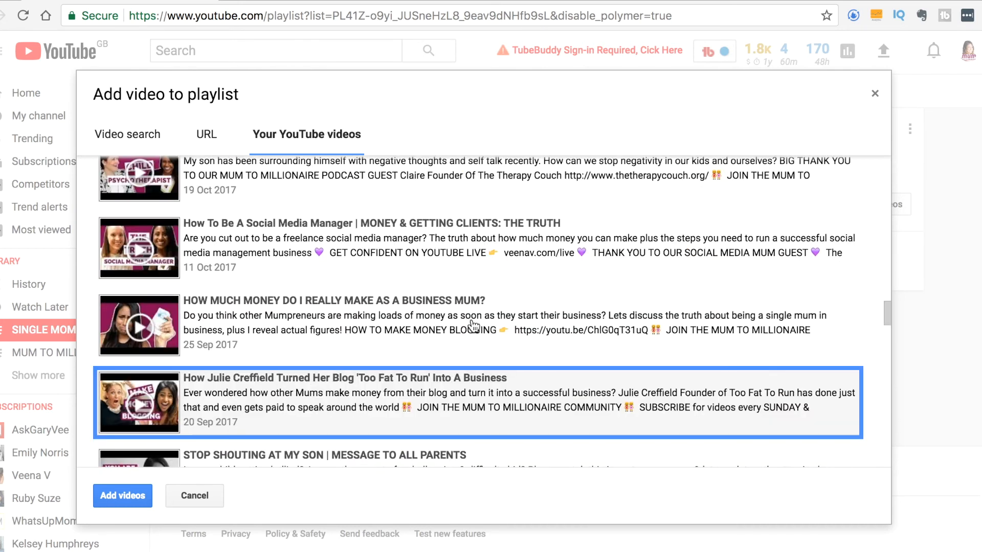
pyautogui.scroll(6, 229, 328)
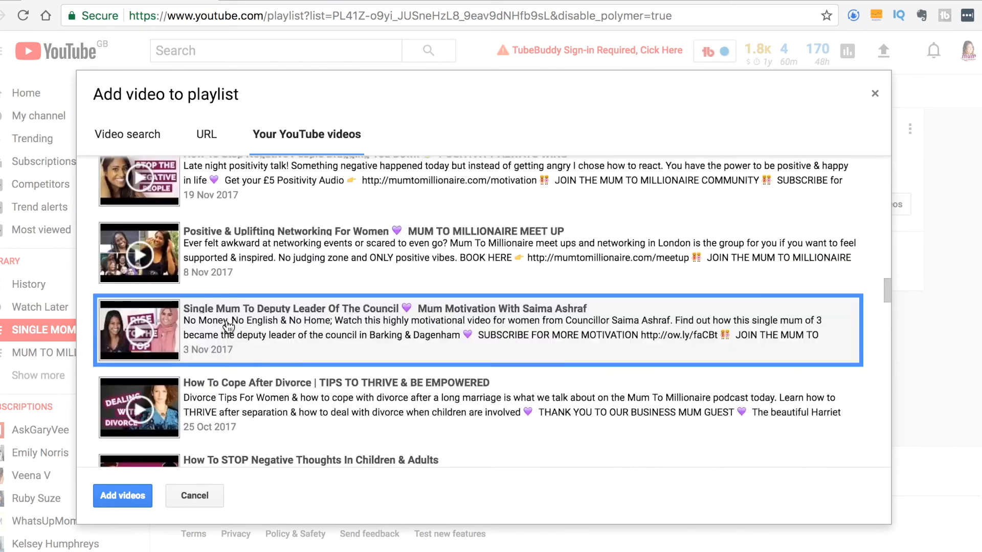
pyautogui.scroll(-2, 226, 320)
pyautogui.click(115, 499)
pyautogui.press('super+r')
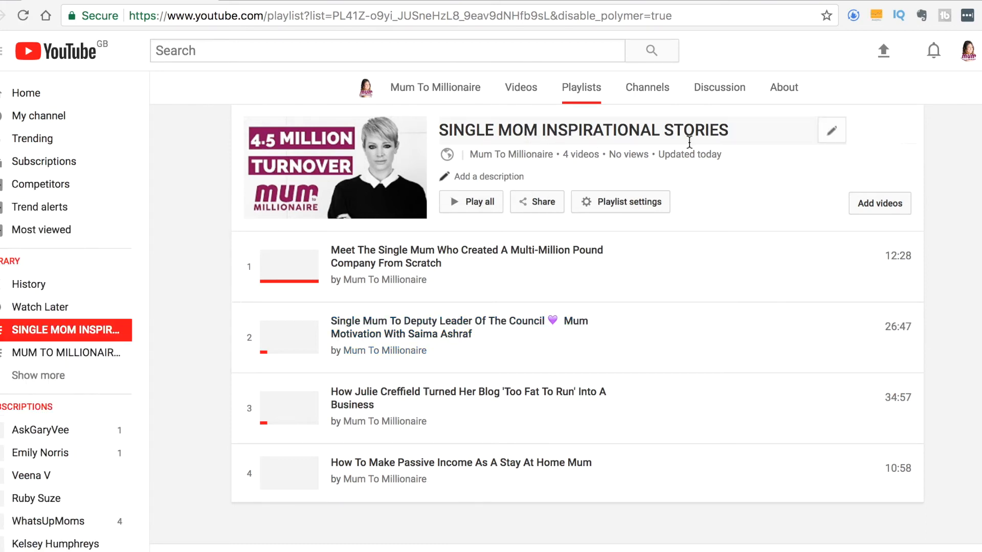
pyautogui.click(504, 176)
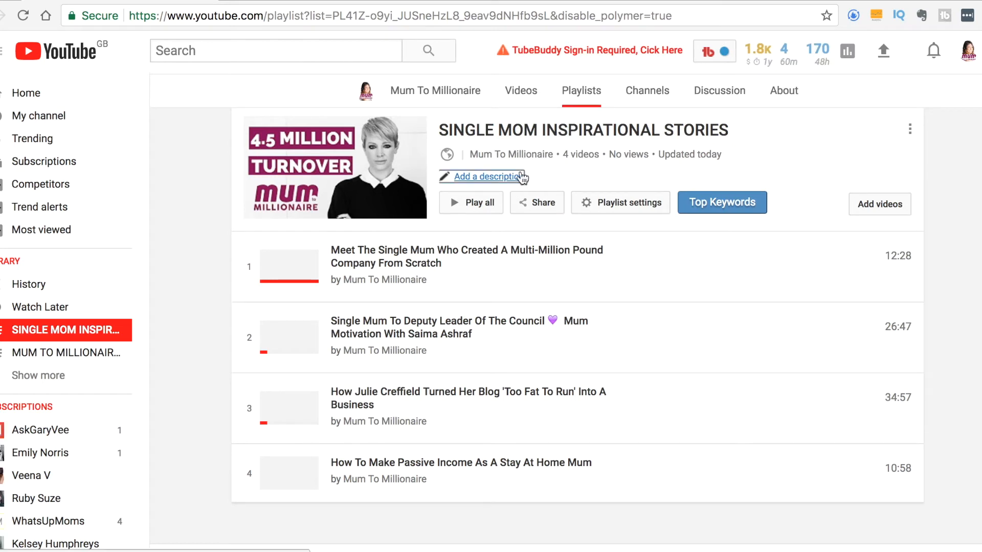
pyautogui.click(473, 176)
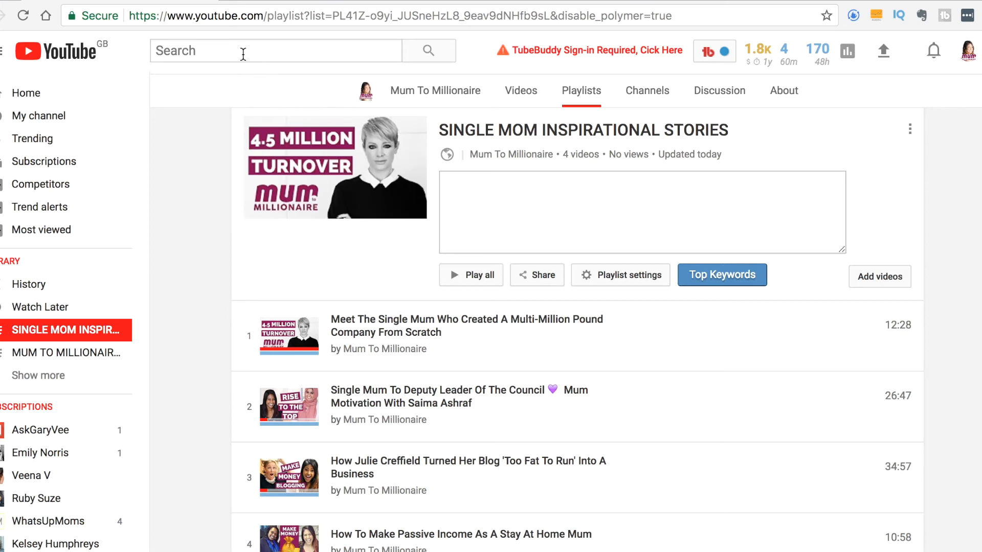
pyautogui.click(240, 52)
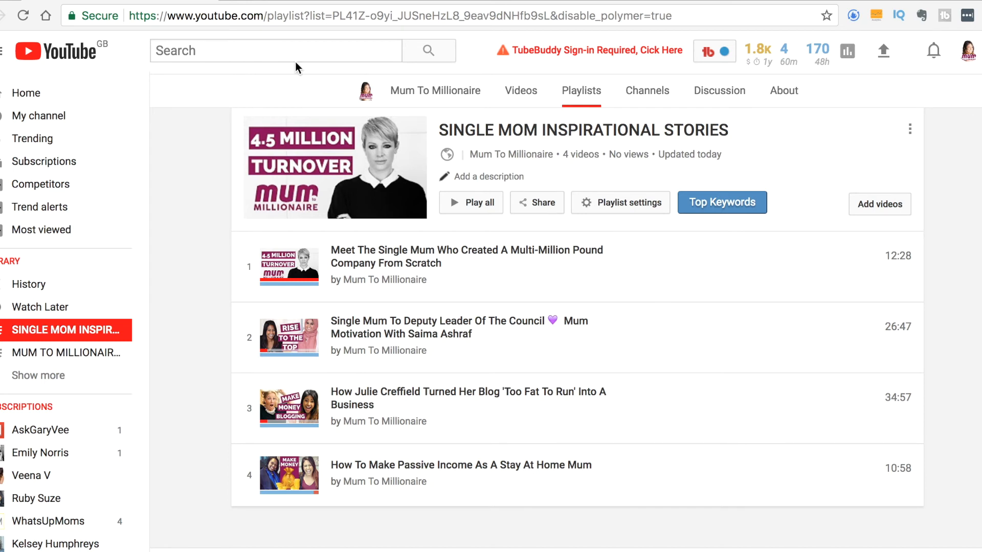
# Fill in the playlist description with the single-mum interviews text beginning "In need of some inspiration? Watch these stories from Single Mums".
pyautogui.click(479, 175)
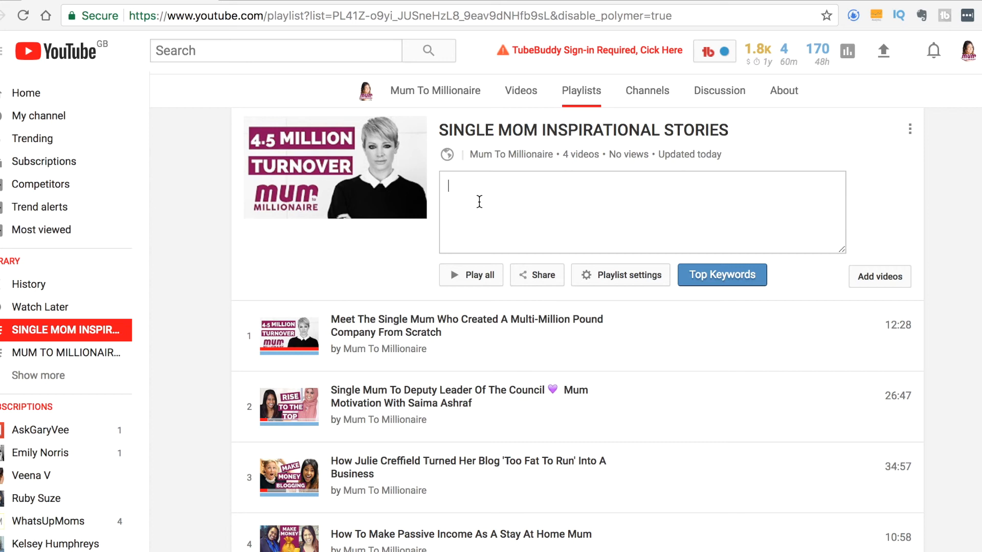
pyautogui.write('WATCH')
pyautogui.press('BackSpace')
pyautogui.press('BackSpace')
pyautogui.press('BackSpace')
pyautogui.press('BackSpace')
pyautogui.press('BackSpace')
pyautogui.press('BackSpace')
pyautogui.write('In need of some inspir')
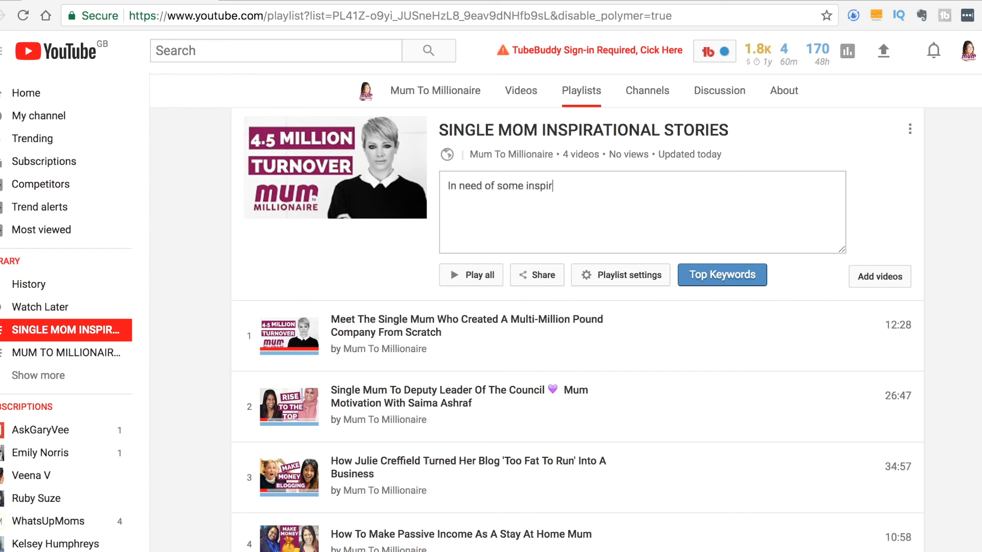
pyautogui.write('ation')
pyautogui.press('super+v')
pyautogui.scroll(3, 704, 202)
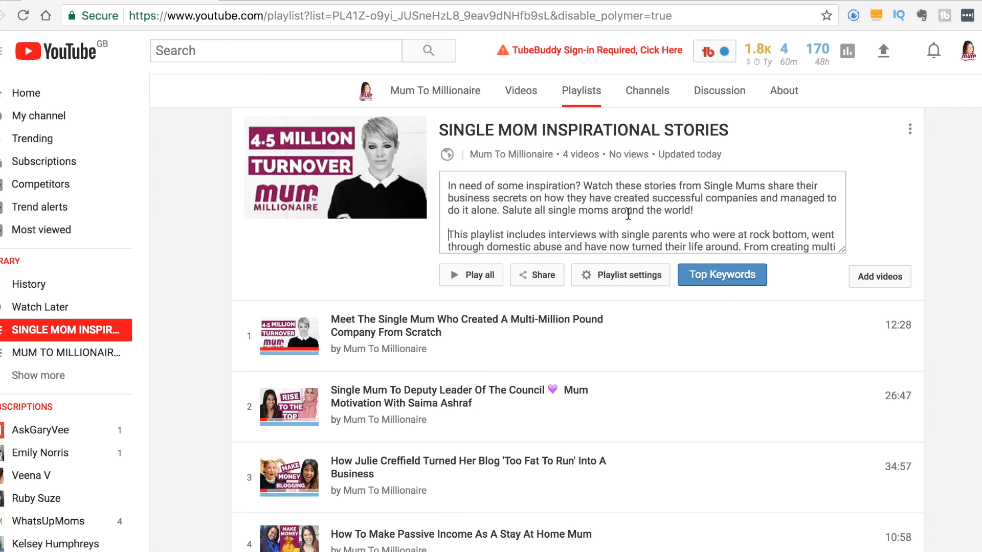
# Review the full playlist description, including the paragraph about single-parent interviews and the subscribe link, and save it.
pyautogui.scroll(-1, 628, 214)
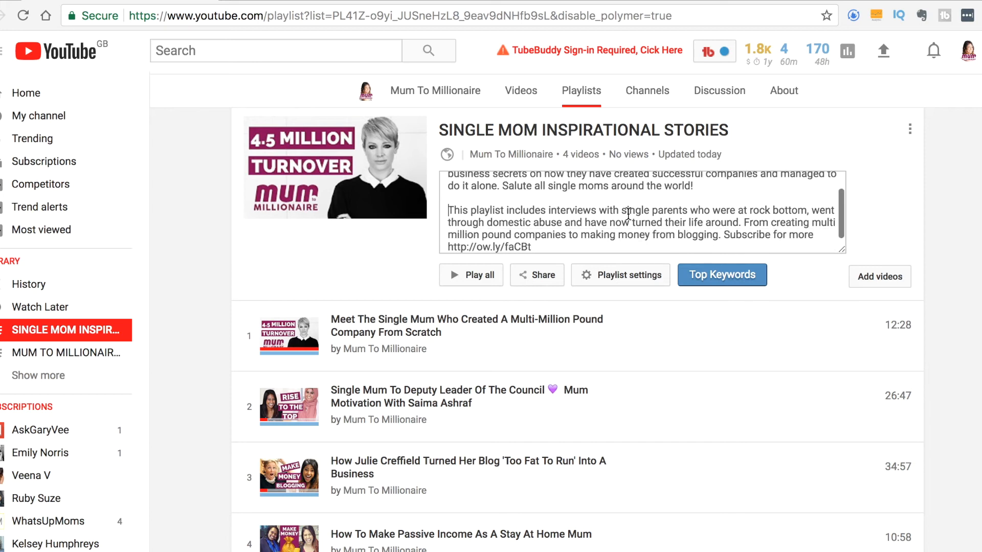
pyautogui.scroll(1, 628, 214)
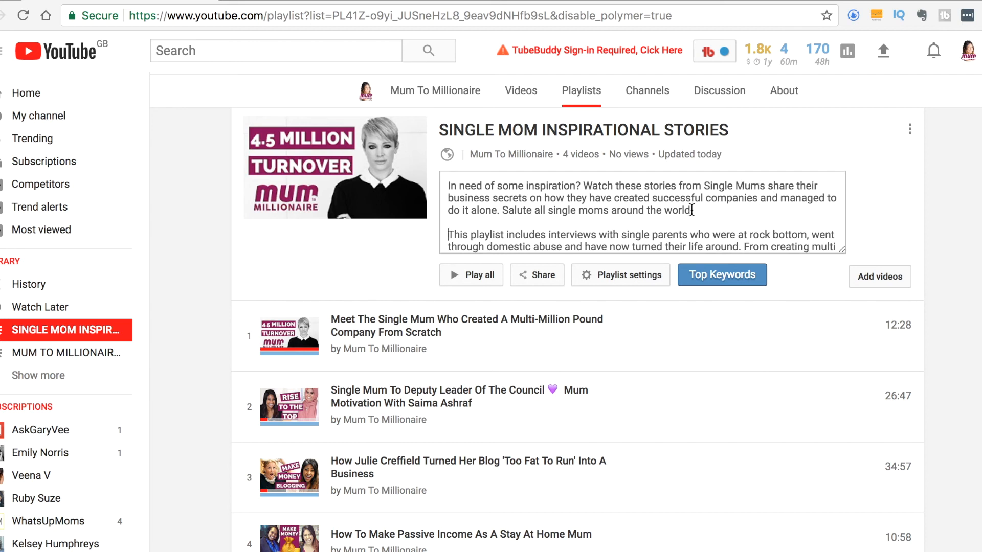
pyautogui.scroll(-1, 692, 210)
pyautogui.scroll(-1, 552, 220)
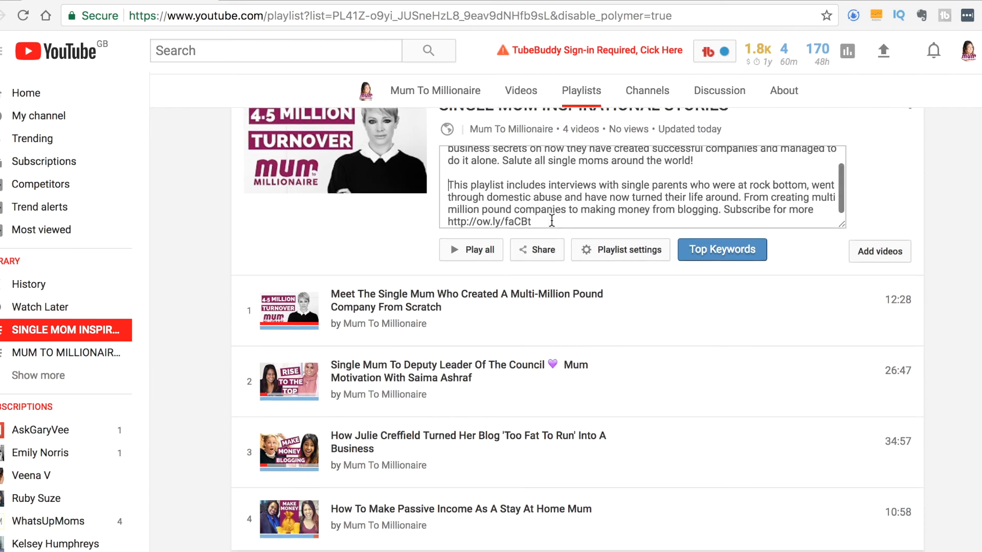
pyautogui.scroll(1, 551, 220)
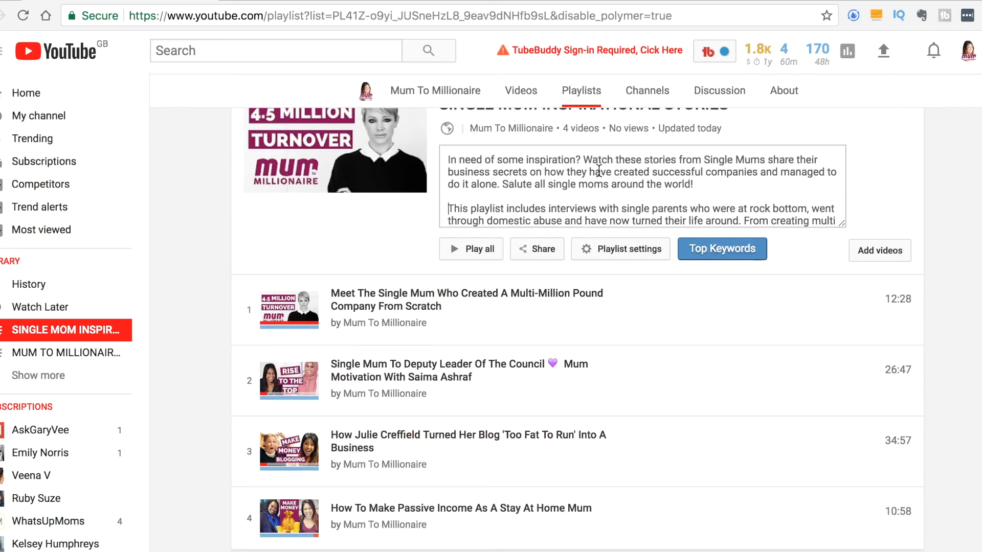
pyautogui.scroll(3, 547, 218)
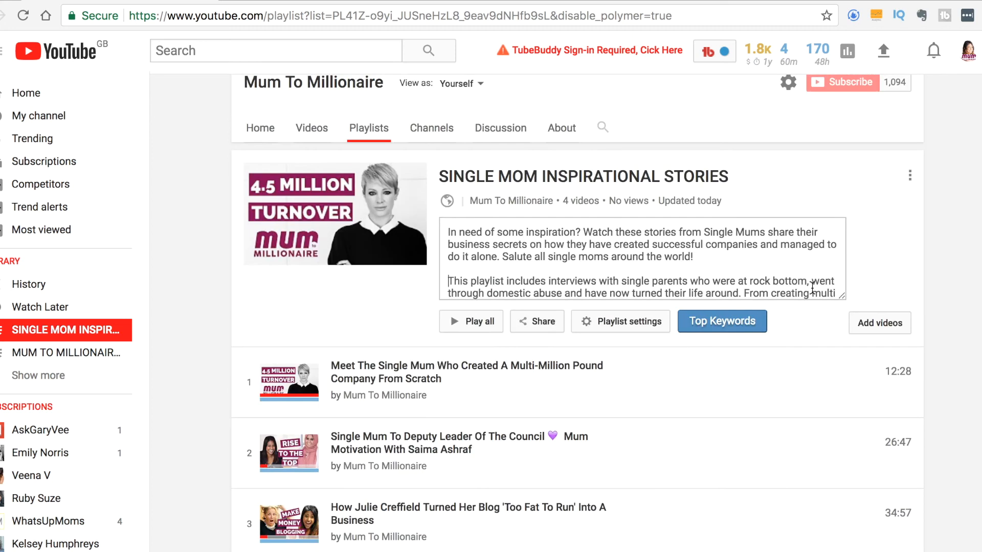
pyautogui.click(955, 235)
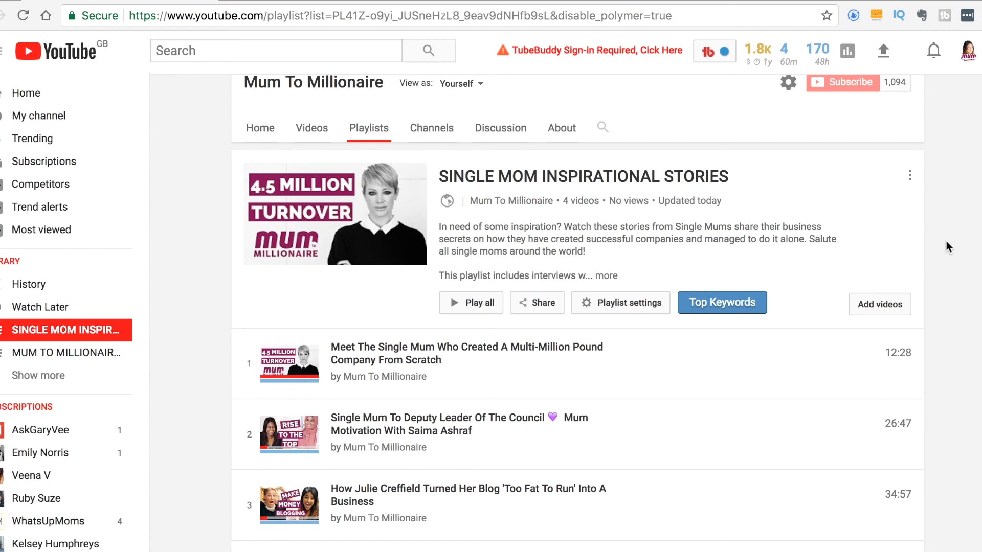
# Move the video "Single Mum To Deputy Leader Of The Council" to first place in the playlist.
pyautogui.scroll(-3, 747, 313)
pyautogui.scroll(1, 750, 377)
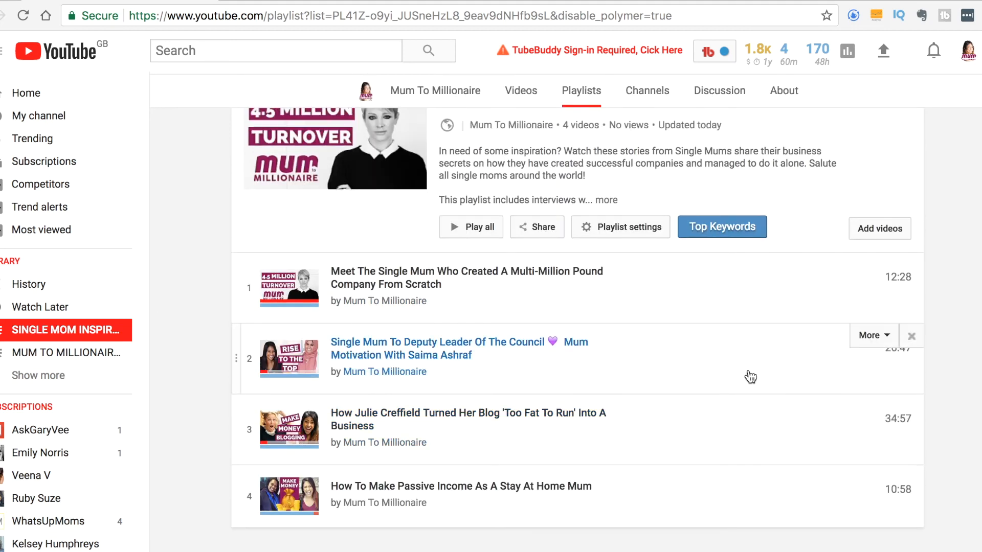
pyautogui.moveTo(233, 356); pyautogui.dragTo(235, 283)
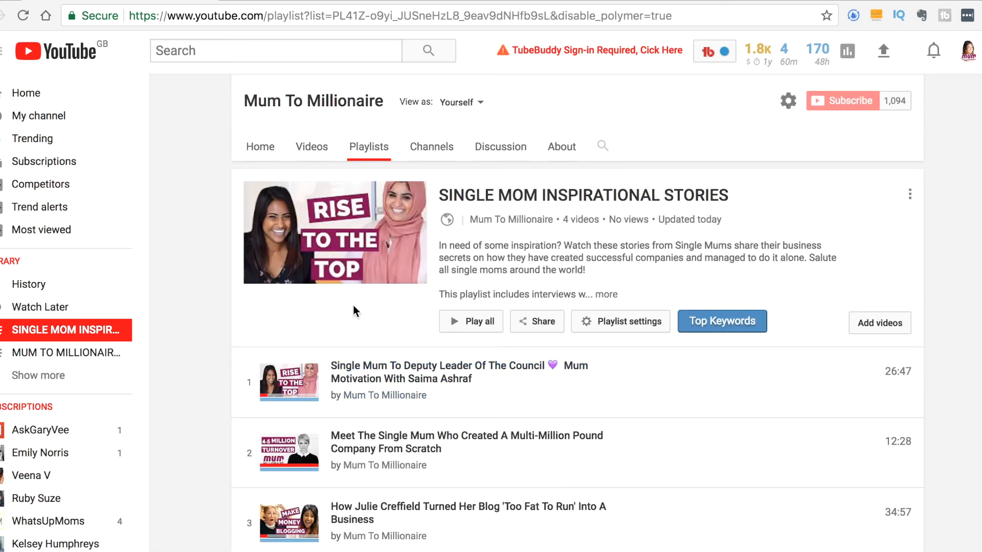
# Move "Meet The Single Mum Who Created A Multi-Million Pound Company From Scratch" back to first place in the playlist.
pyautogui.scroll(-3, 357, 311)
pyautogui.moveTo(240, 303); pyautogui.dragTo(238, 227)
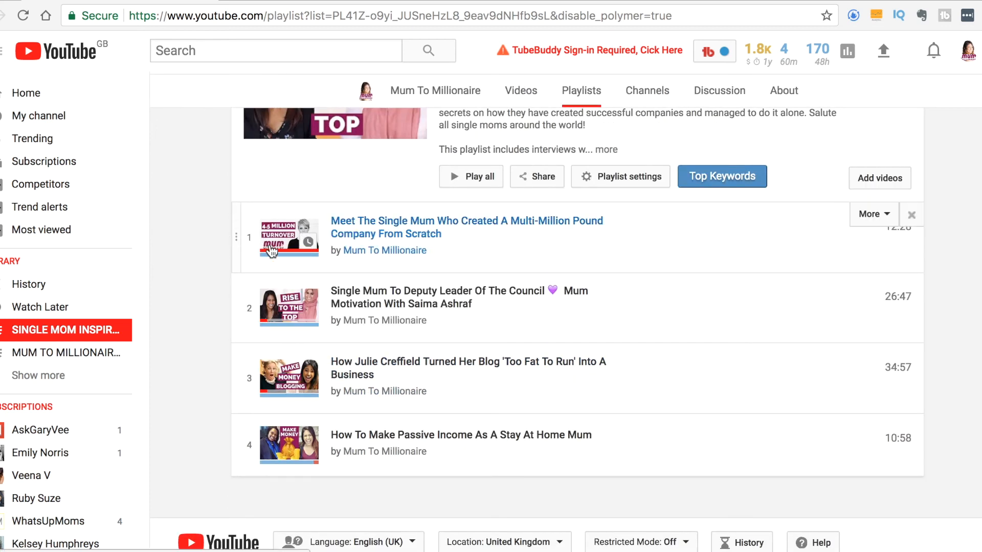
pyautogui.scroll(3, 271, 250)
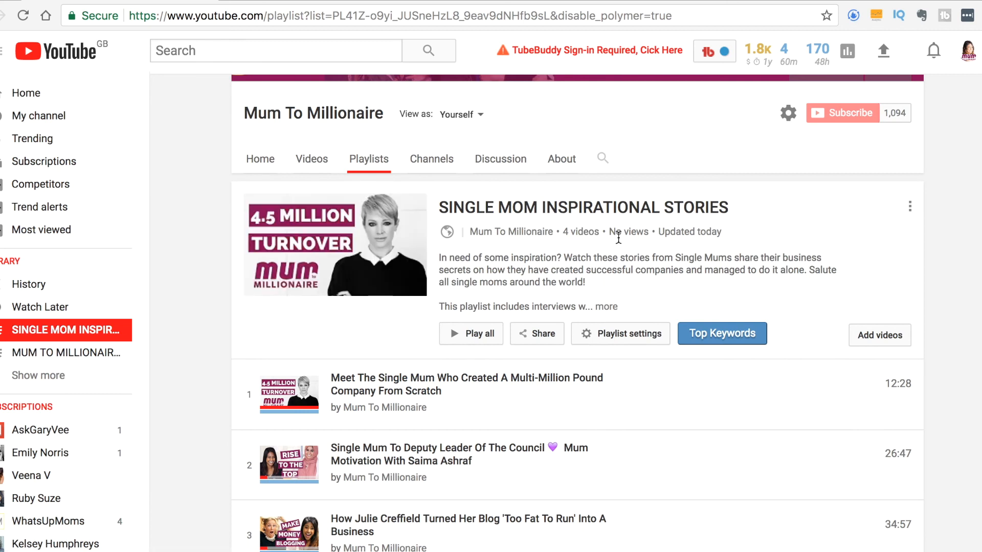
# Try the Date added (newest) ordering in the playlist settings, return it to Manual, and close the settings without saving.
pyautogui.click(616, 337)
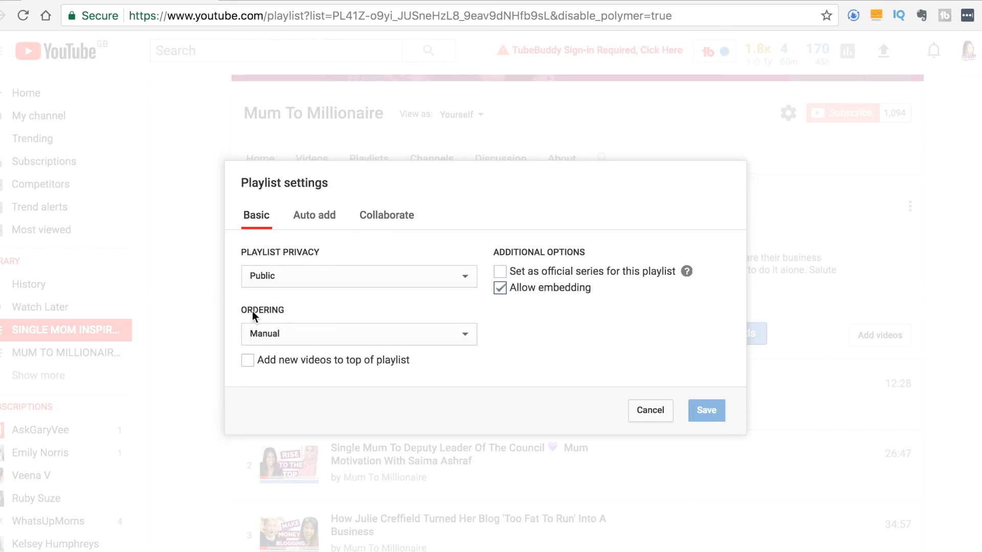
pyautogui.click(283, 336)
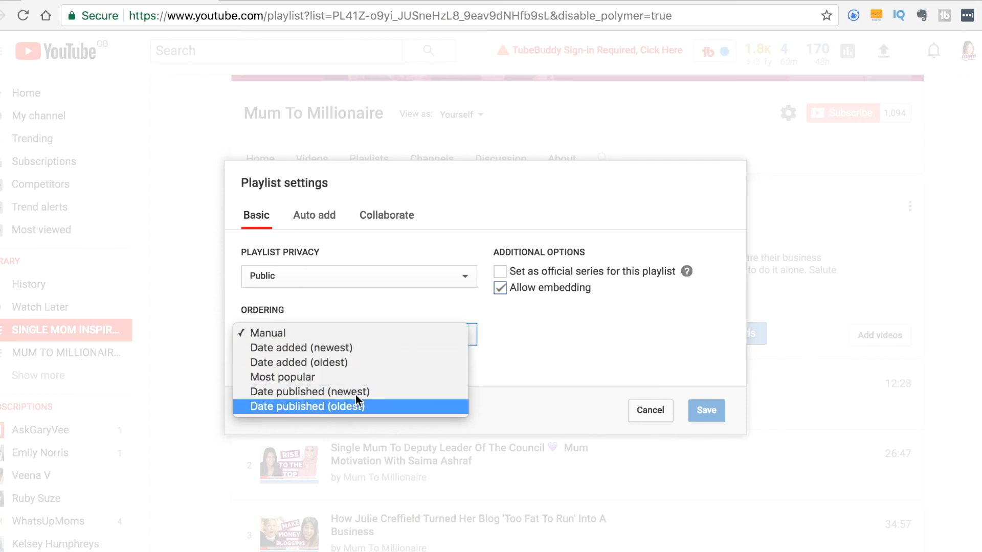
pyautogui.click(335, 348)
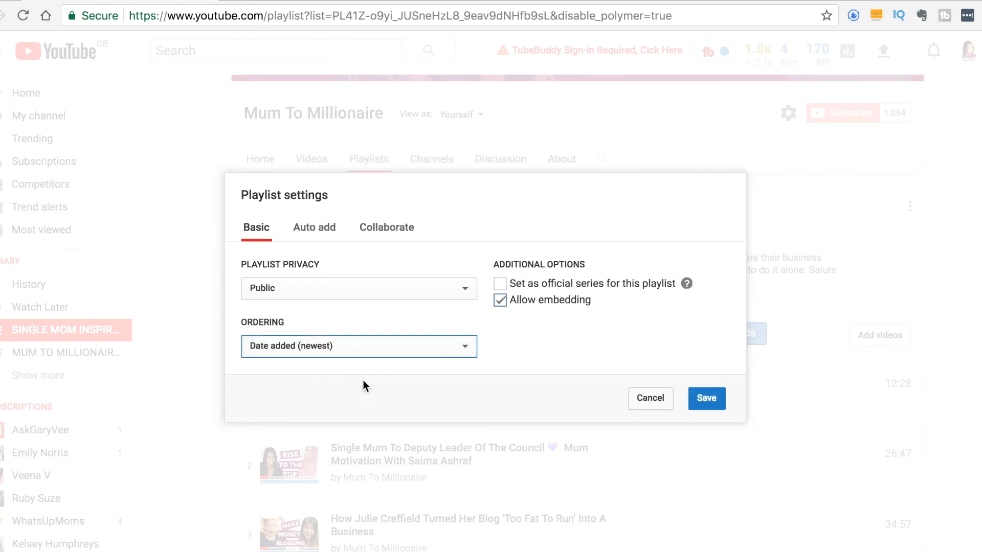
pyautogui.click(357, 342)
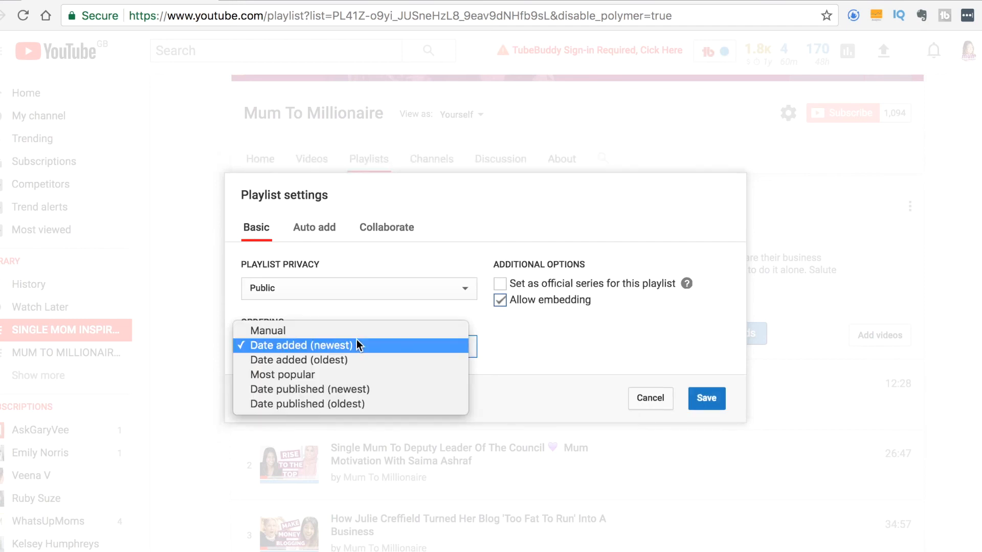
pyautogui.click(339, 331)
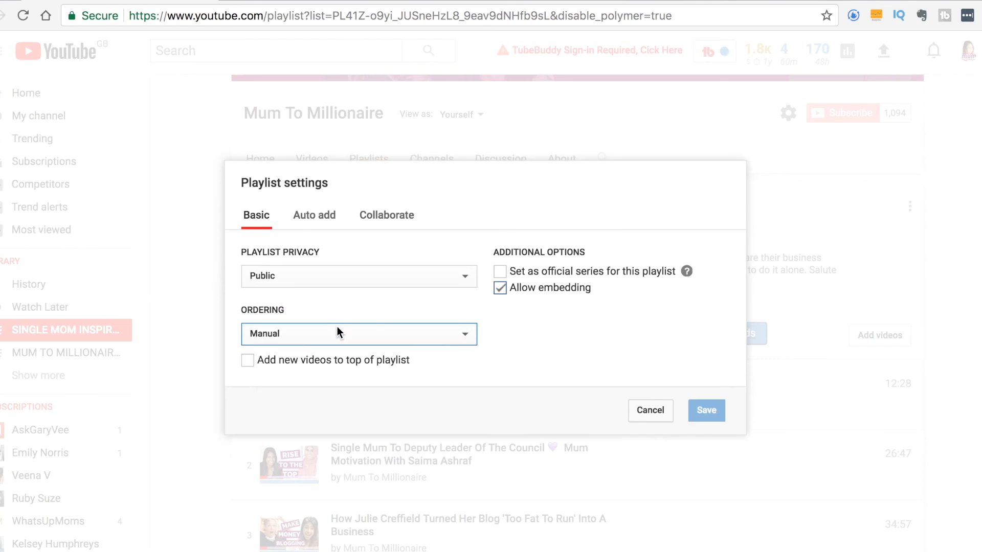
pyautogui.click(660, 368)
pyautogui.click(705, 413)
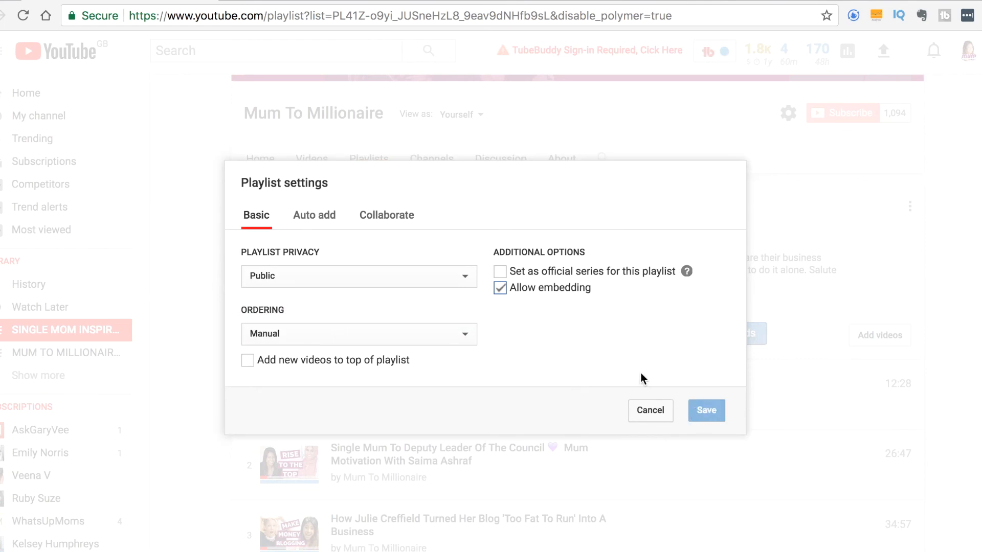
pyautogui.click(659, 413)
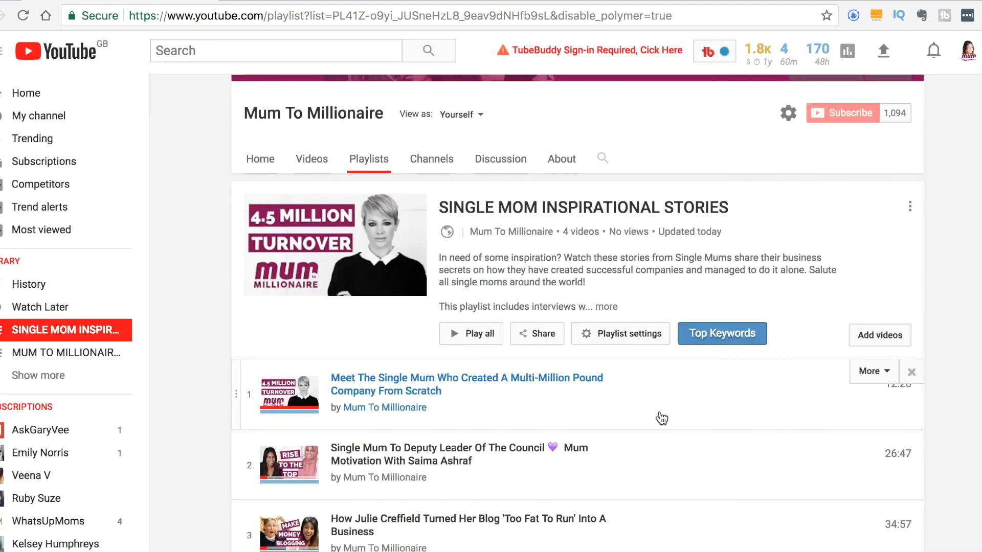
pyautogui.scroll(-3, 662, 418)
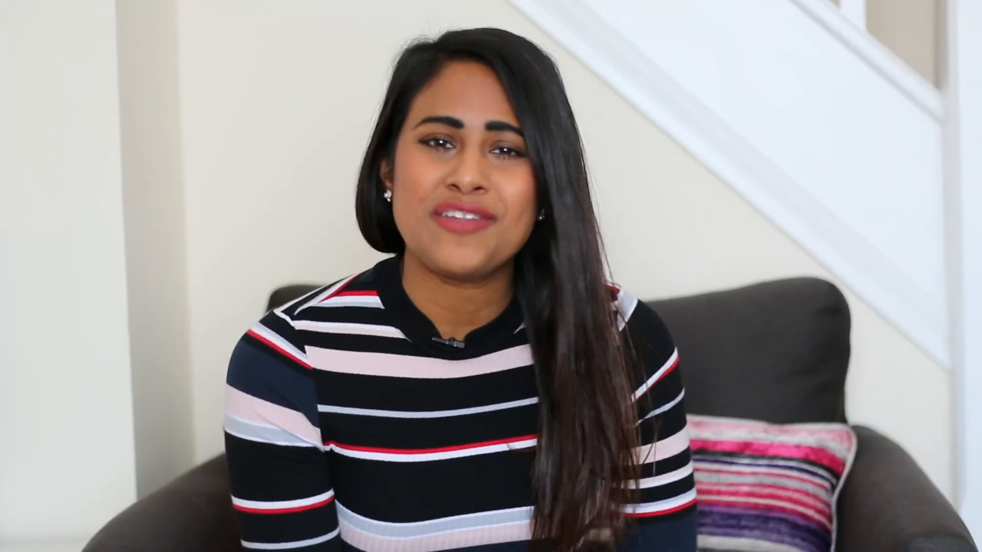